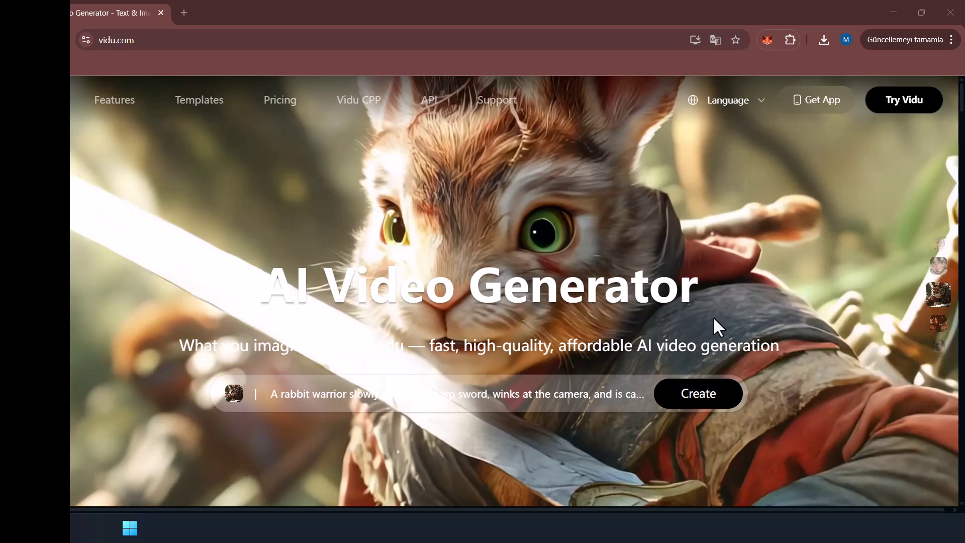
Scroll through the templates row on the vidu.com/create page.
scroll(713, 316, down, 2)
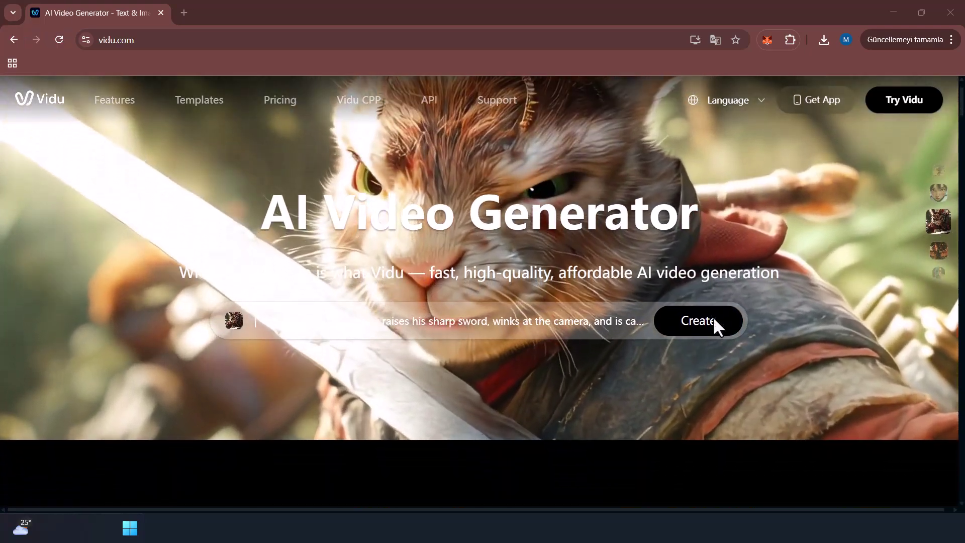
scroll(712, 316, down, 10)
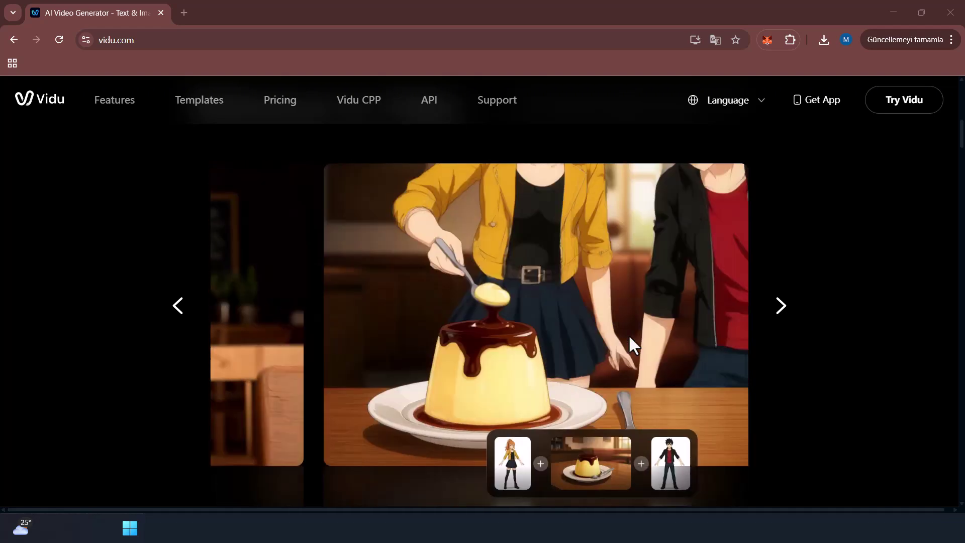
scroll(630, 339, down, 9)
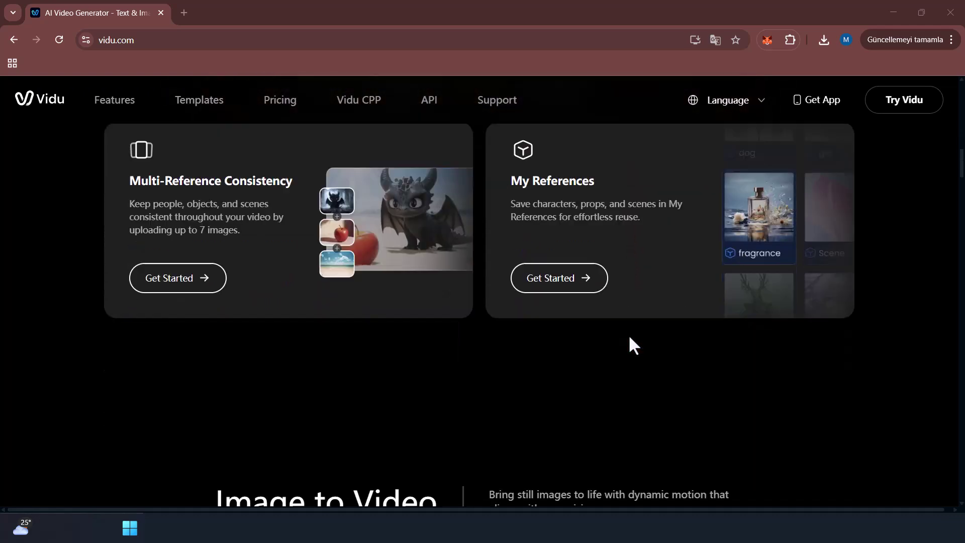
scroll(629, 337, down, 8)
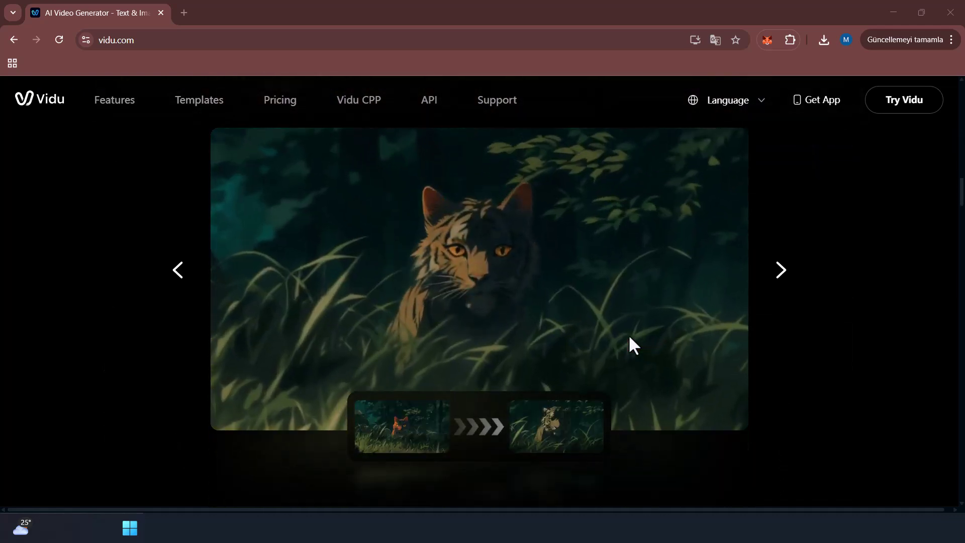
scroll(629, 338, down, 6)
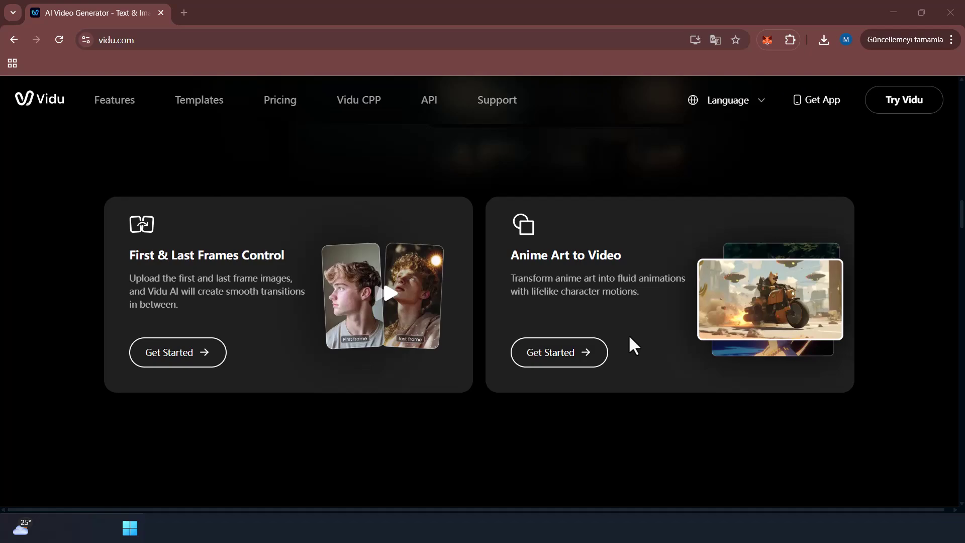
scroll(629, 337, down, 10)
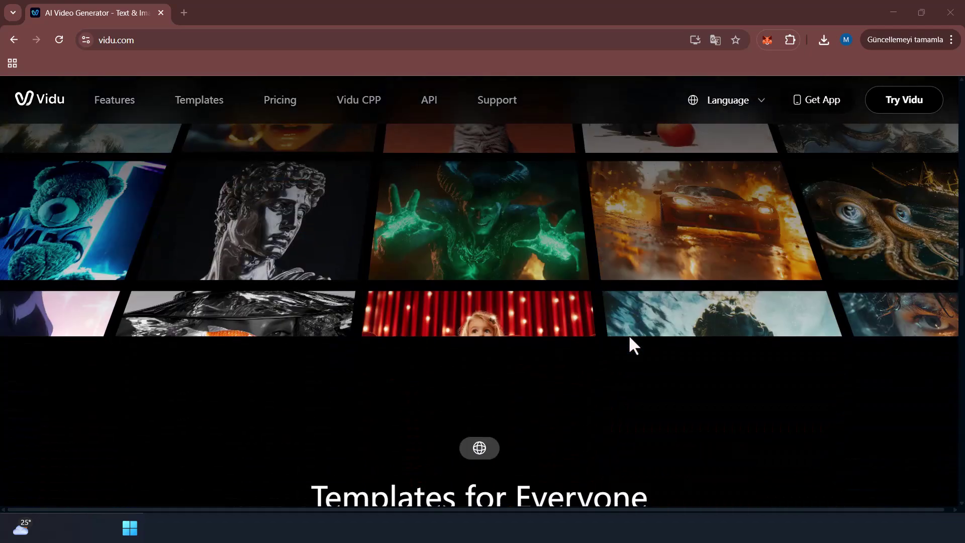
scroll(629, 338, down, 4)
scroll(629, 338, up, 12)
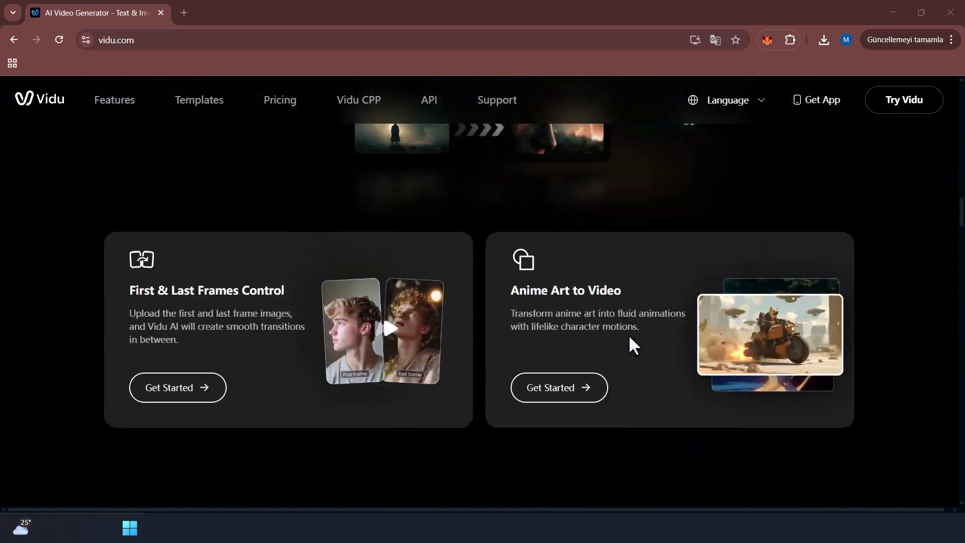
scroll(630, 337, up, 8)
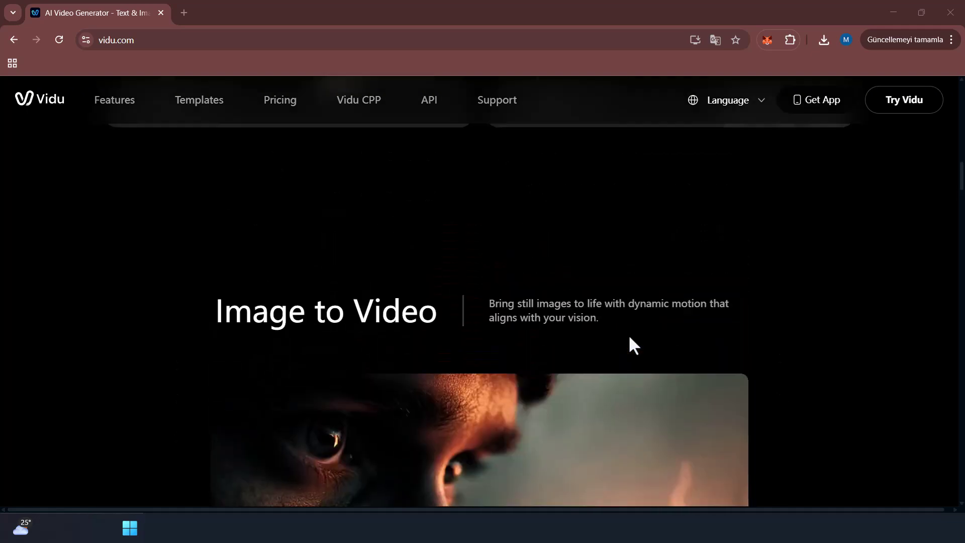
scroll(629, 338, up, 10)
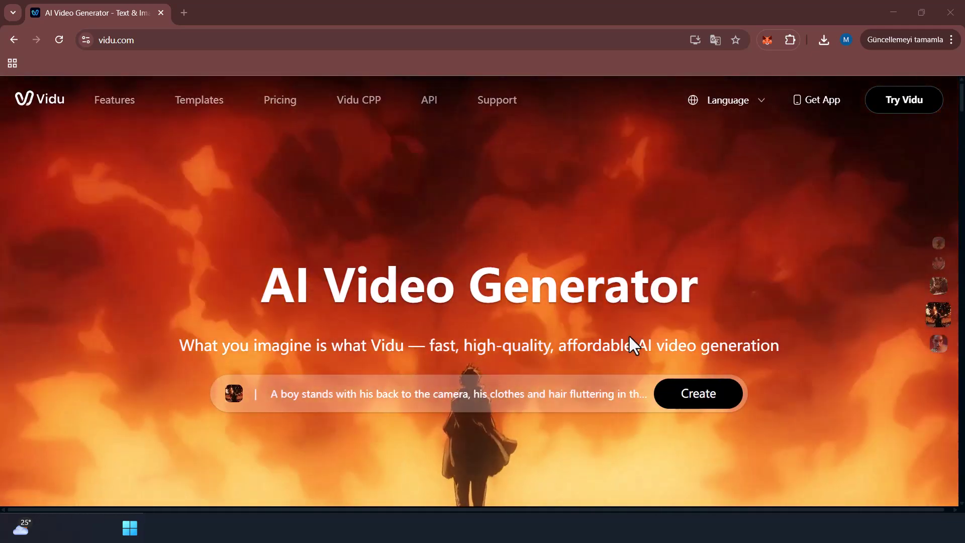
Open the sign-in page offering Google, Apple and email login.
scroll(628, 334, down, 2)
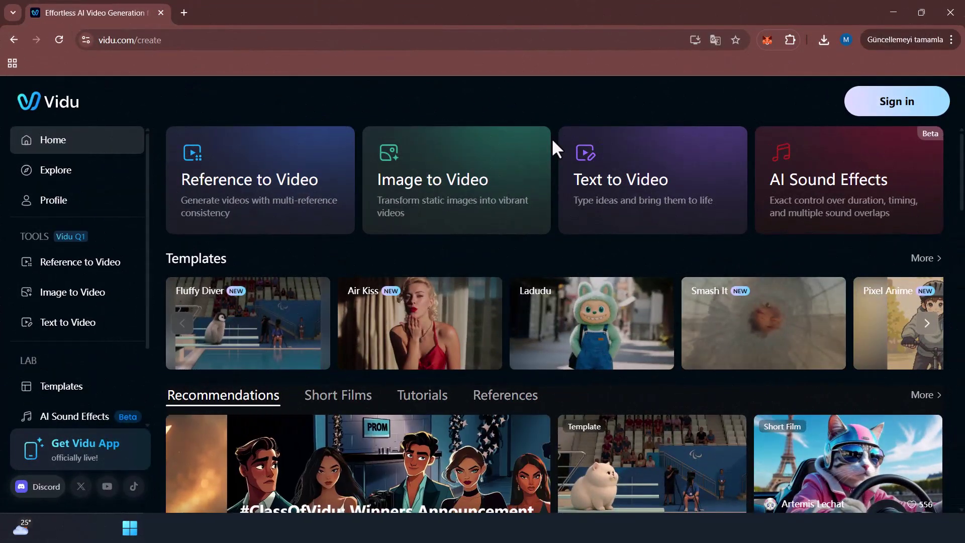
scroll(551, 137, down, 3)
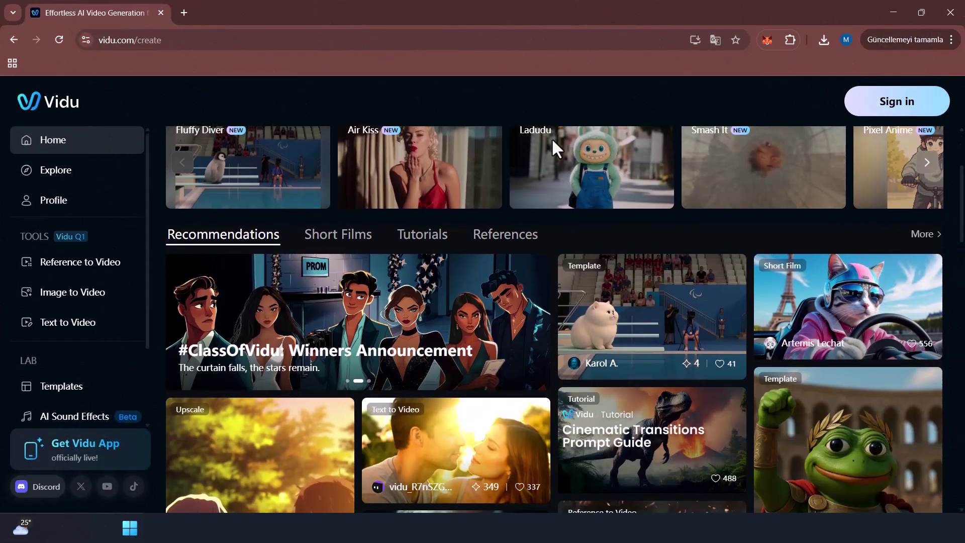
scroll(551, 138, up, 3)
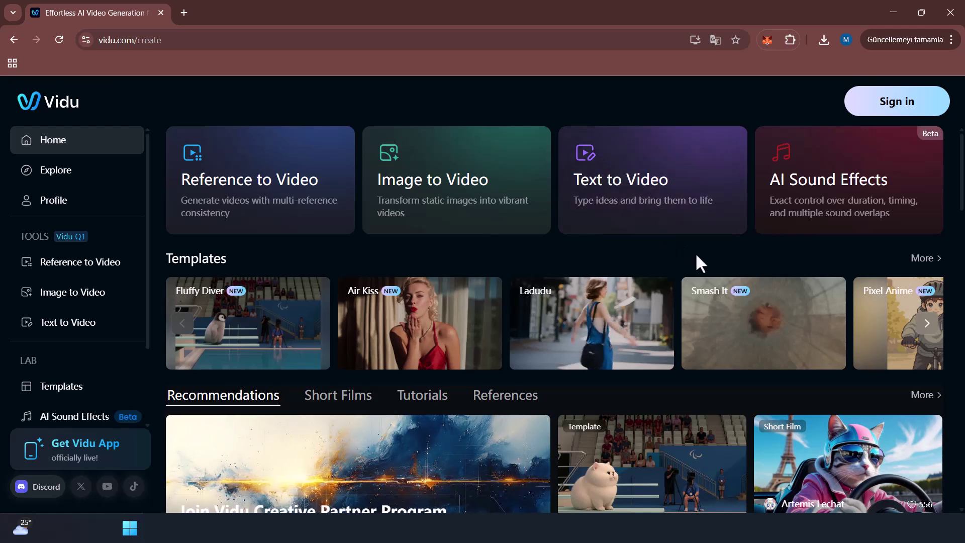
scroll(696, 255, down, 2)
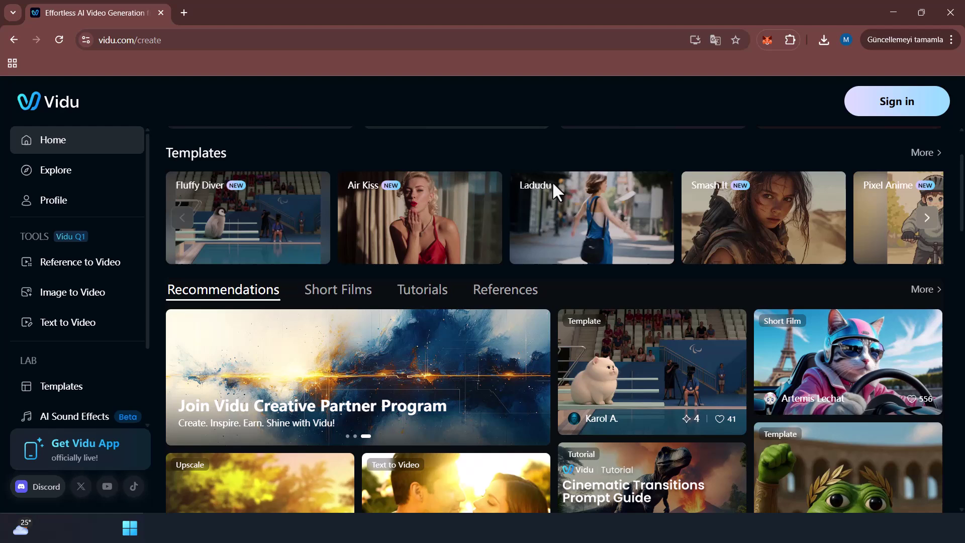
scroll(505, 218, up, 2)
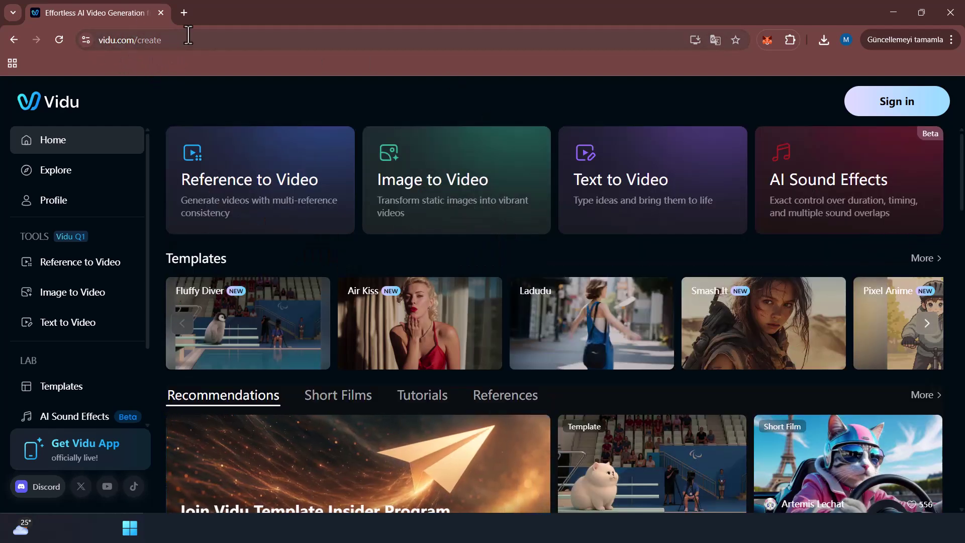
click(904, 102)
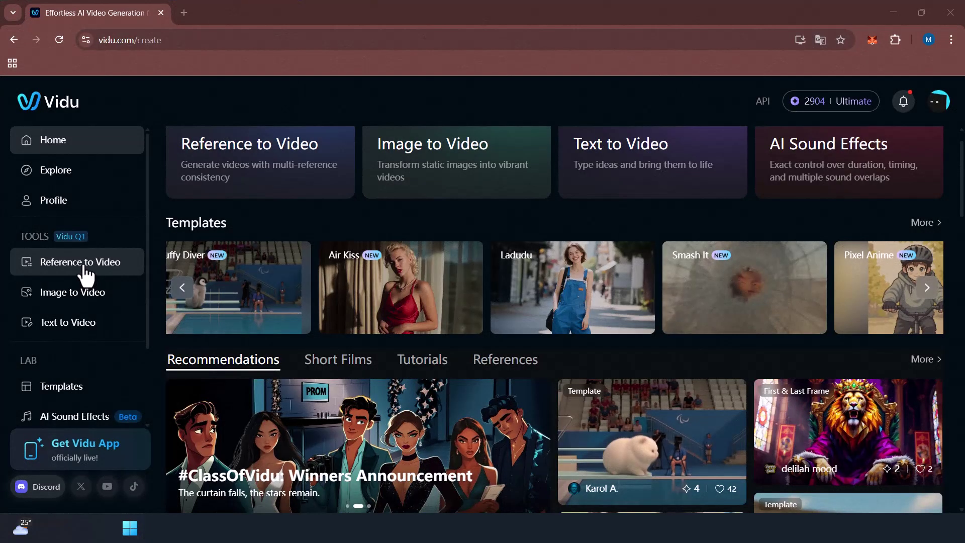
Open Reference to Video and keep Vidu Q1 as the selected model.
click(86, 271)
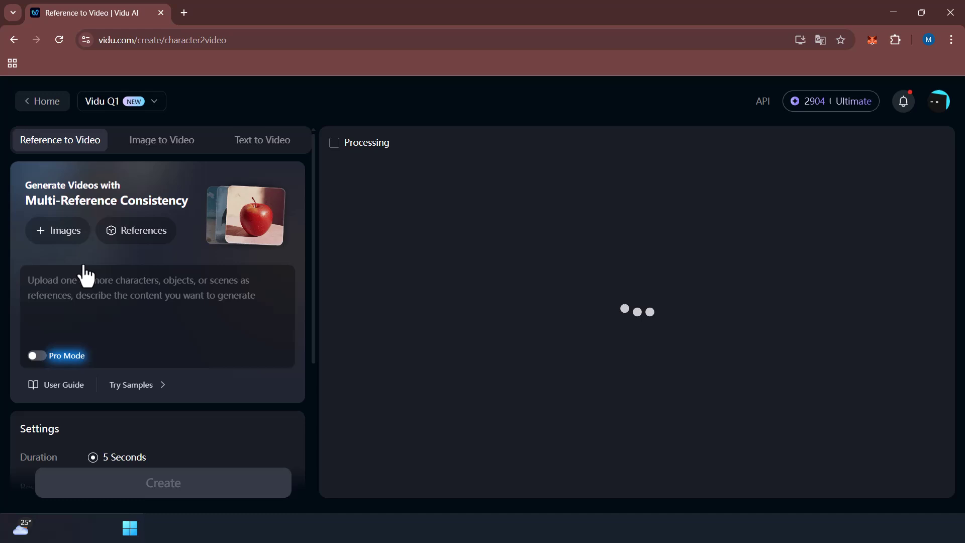
click(150, 101)
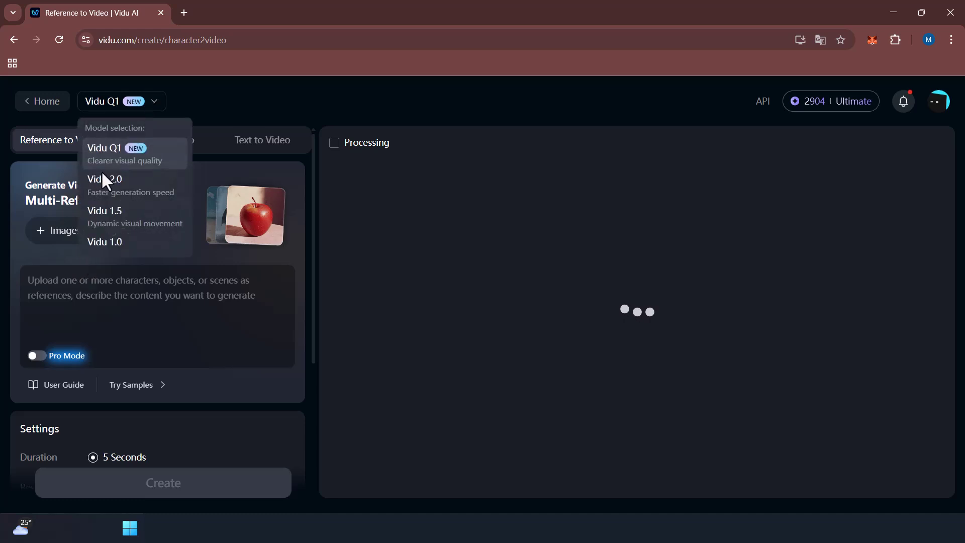
click(152, 101)
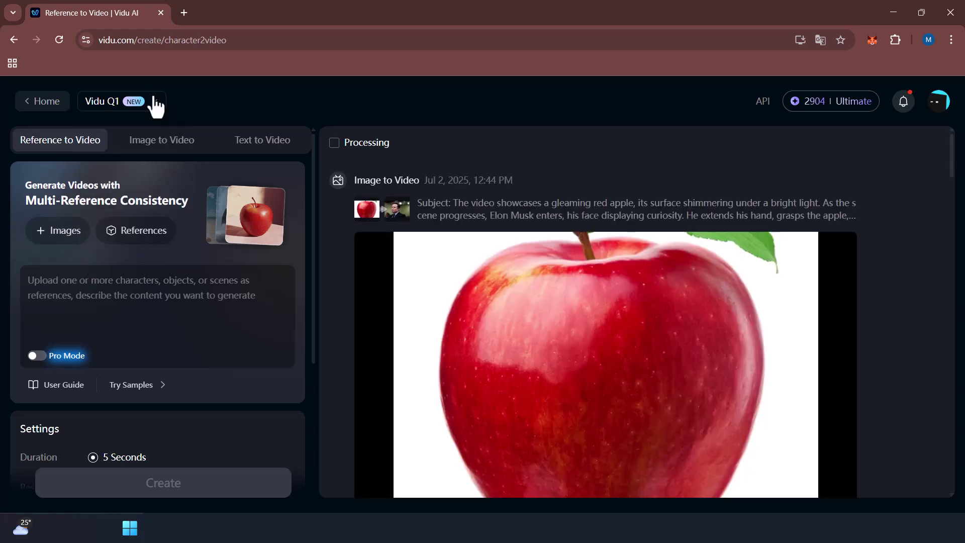
scroll(179, 226, down, 2)
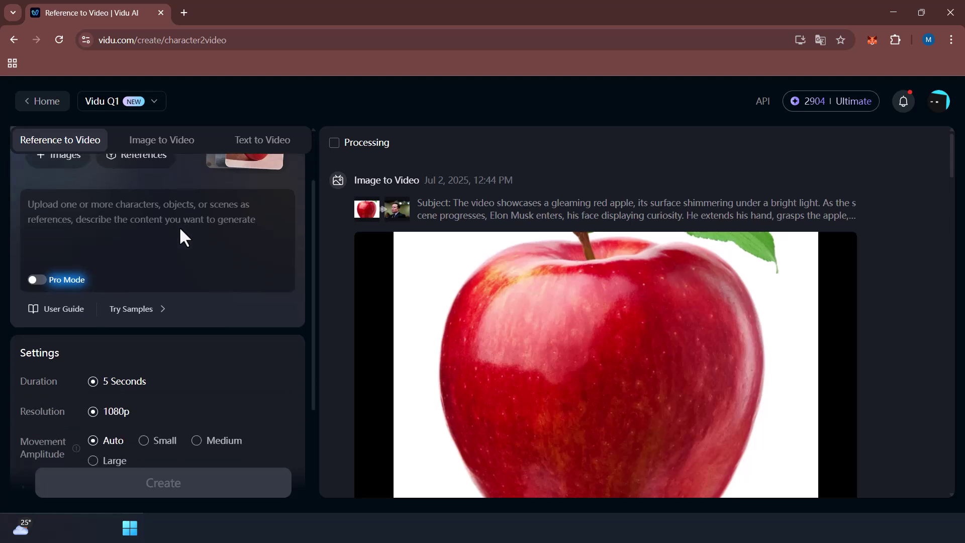
scroll(179, 226, up, 2)
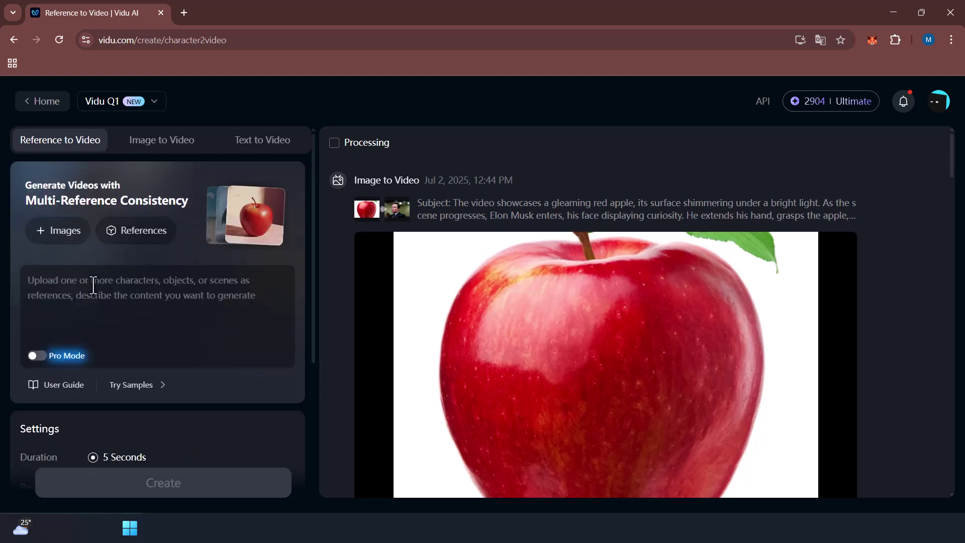
Upload Vulpes_vulpes_ssp_fulvus.jpg from Downloads as reference image1 for the golden-hour fox prompt.
scroll(93, 285, down, 1)
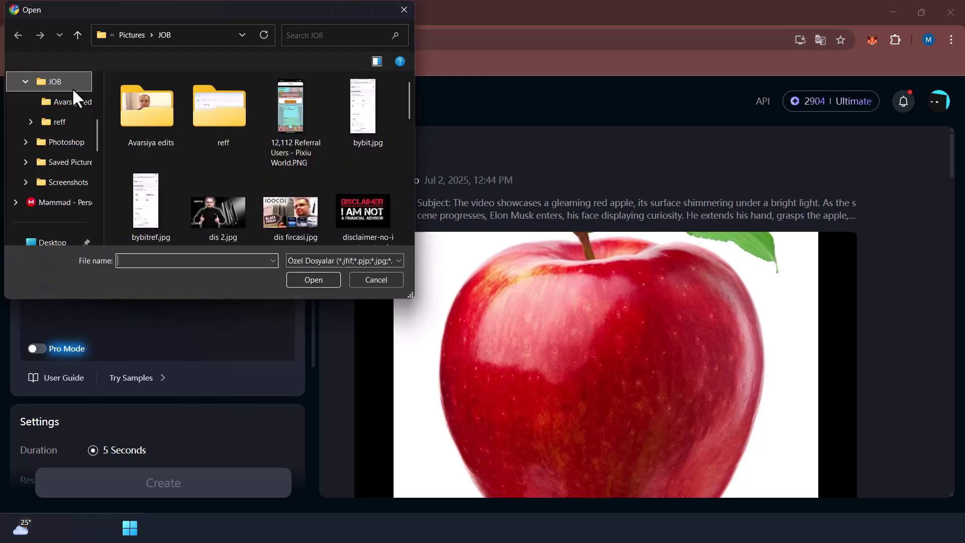
scroll(65, 105, down, 1)
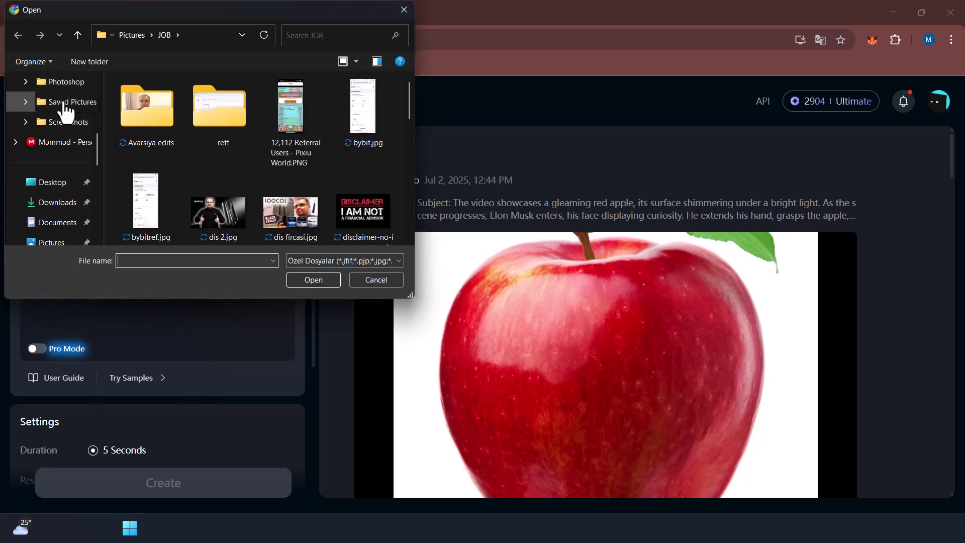
click(59, 203)
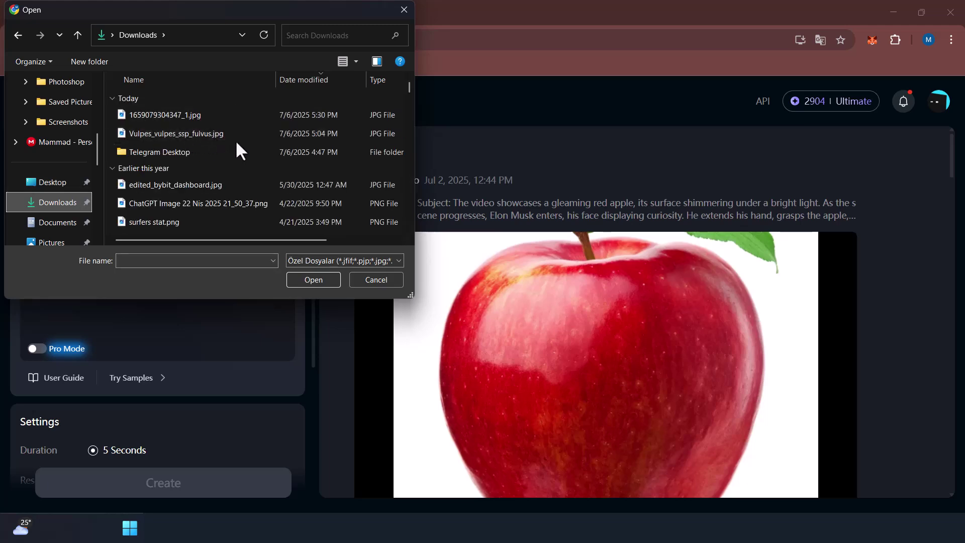
double_click(243, 136)
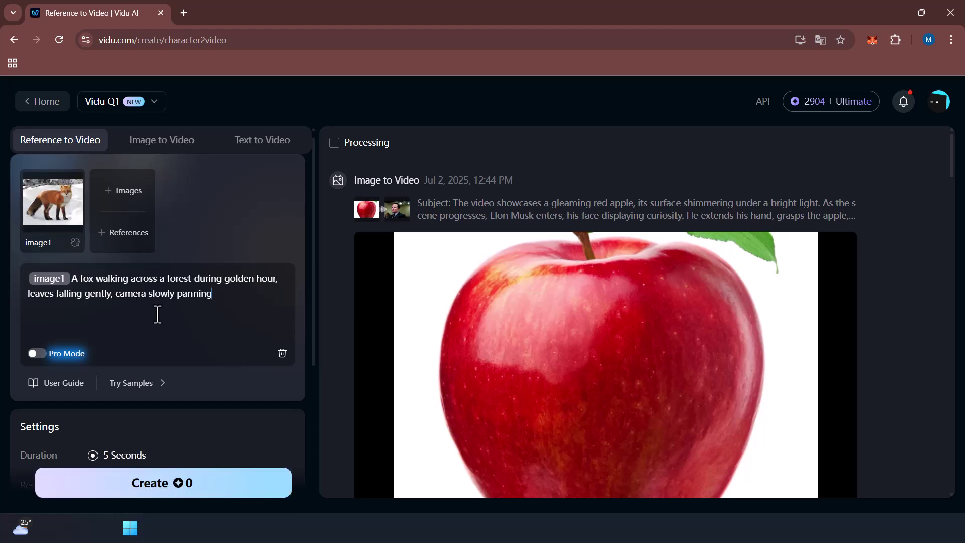
scroll(181, 402, down, 1)
Generate the 5-second fox golden-hour forest clip from the reference image.
scroll(184, 431, down, 2)
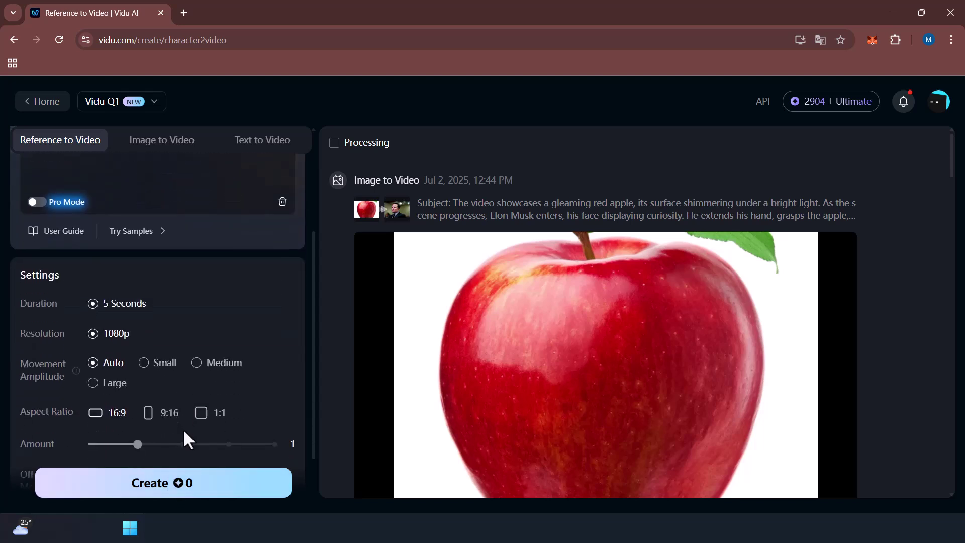
scroll(183, 429, down, 1)
click(185, 480)
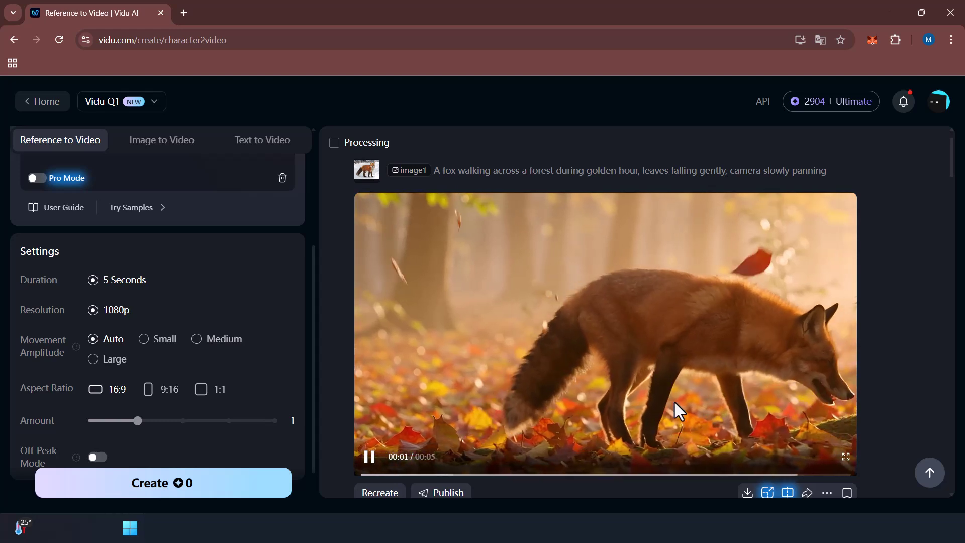
scroll(674, 400, down, 1)
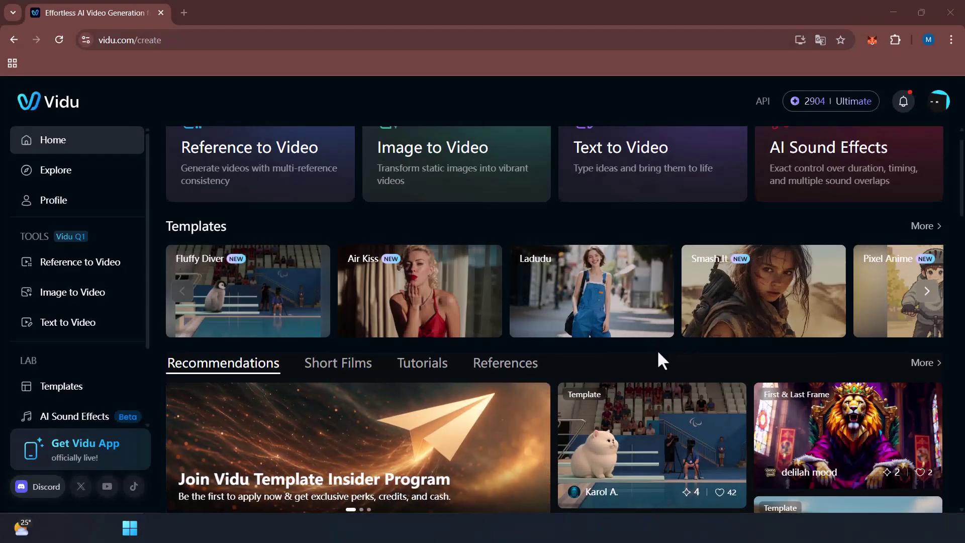
In Text to Video, paste the drone-between-skyscrapers prompt and generate a 5-second clip.
scroll(655, 350, up, 1)
scroll(47, 317, down, 1)
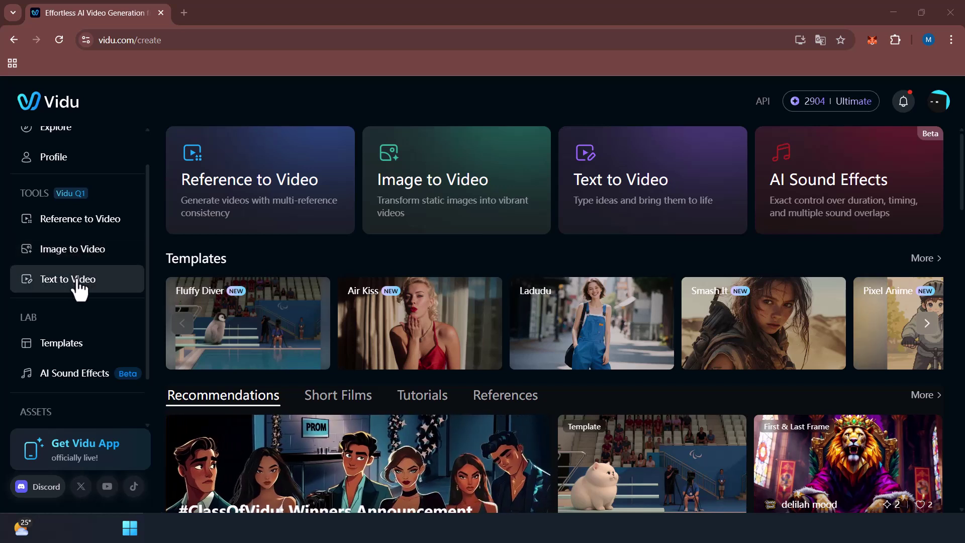
click(94, 300)
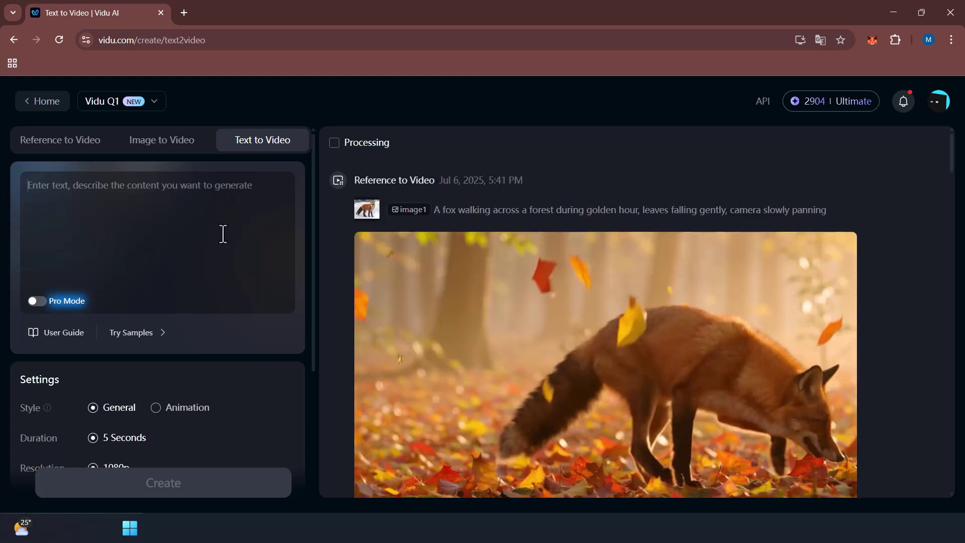
text(A drone image flying between skyscrapers)
scroll(193, 191, down, 2)
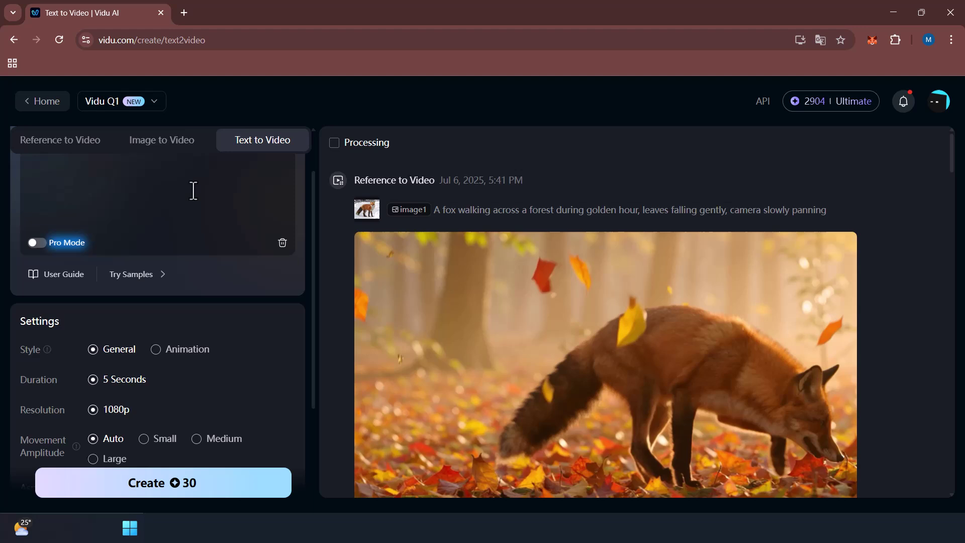
scroll(193, 191, up, 2)
scroll(193, 191, down, 4)
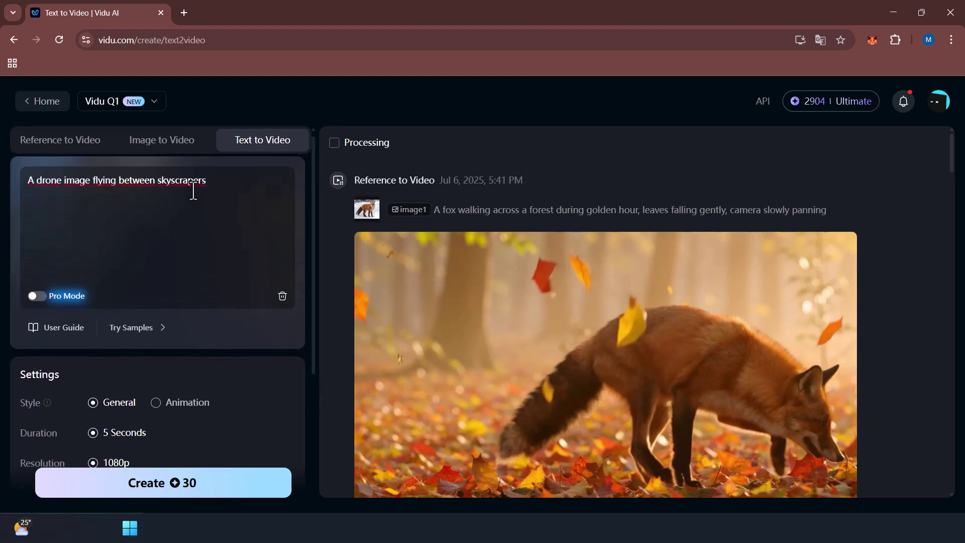
scroll(193, 191, up, 4)
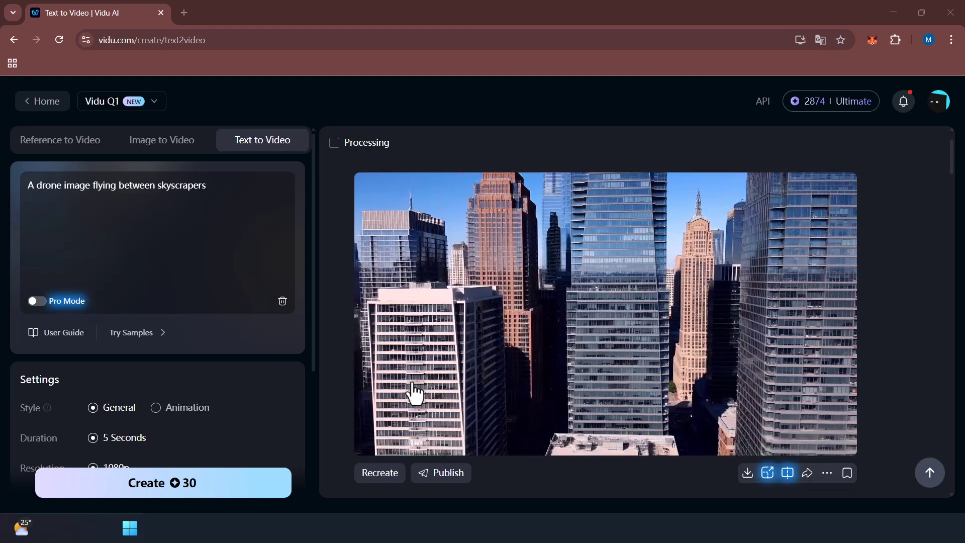
scroll(646, 406, down, 3)
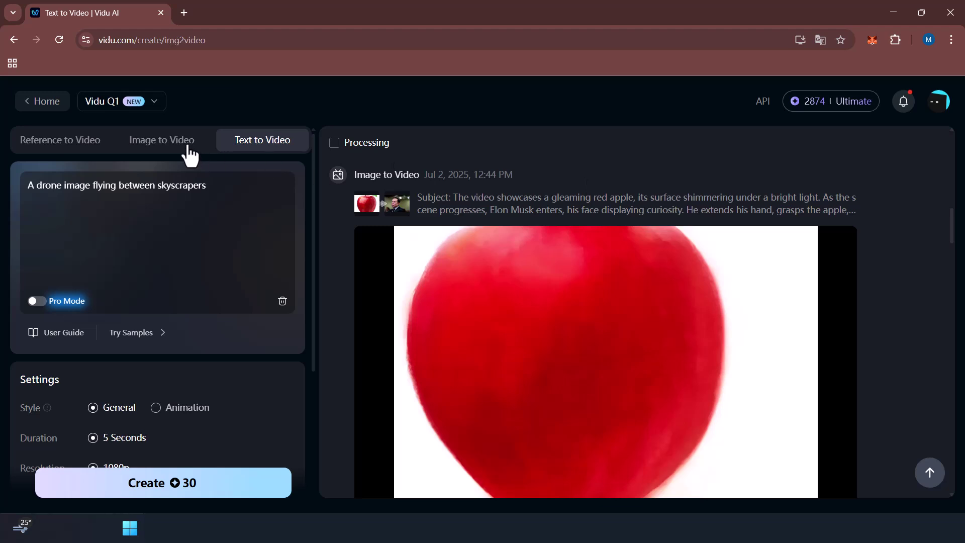
Switch to Image to Video and review the red-apple, fox and drone clips in history.
click(190, 156)
scroll(465, 173, down, 1)
scroll(465, 174, up, 2)
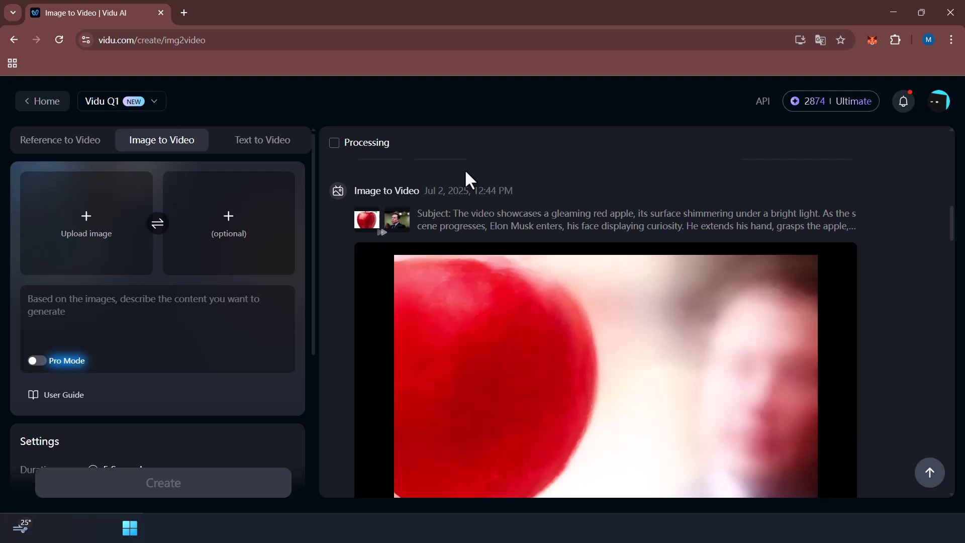
mouse_move(377, 279)
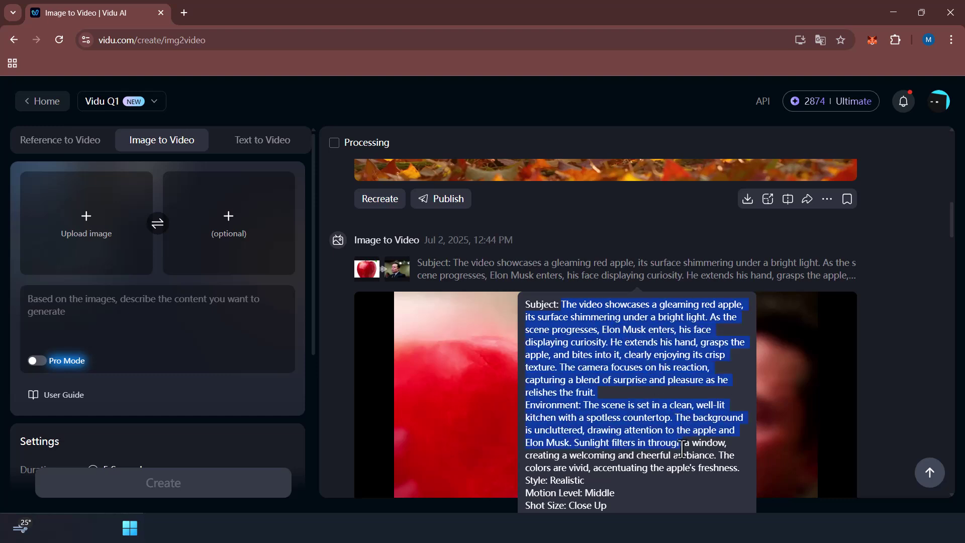
scroll(748, 229, down, 2)
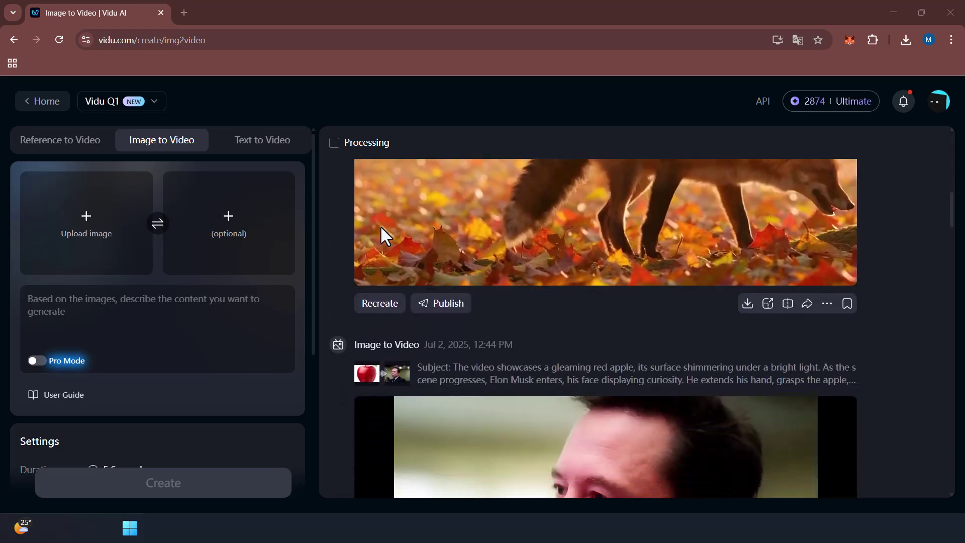
scroll(380, 225, up, 10)
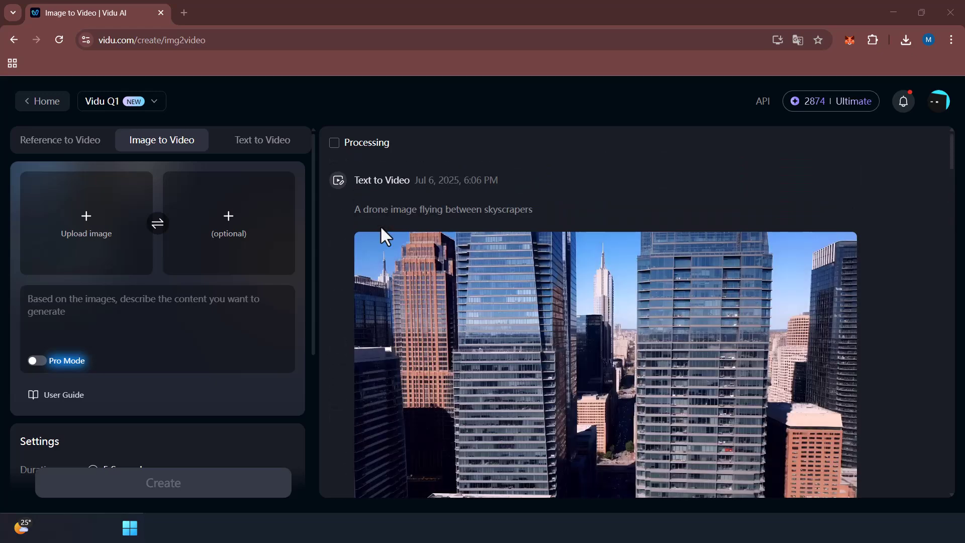
Return to the Vidu home page and look over its tool cards and templates.
click(47, 102)
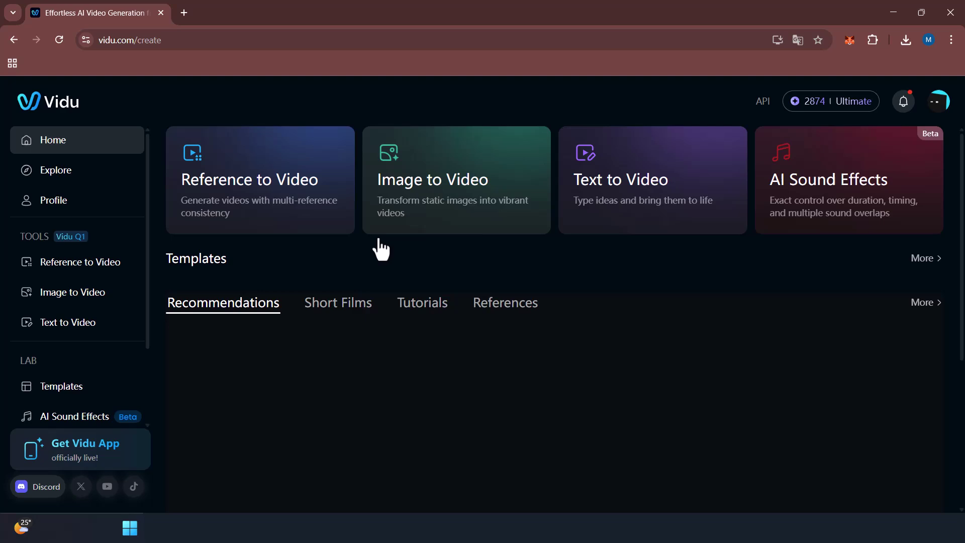
scroll(380, 249, down, 5)
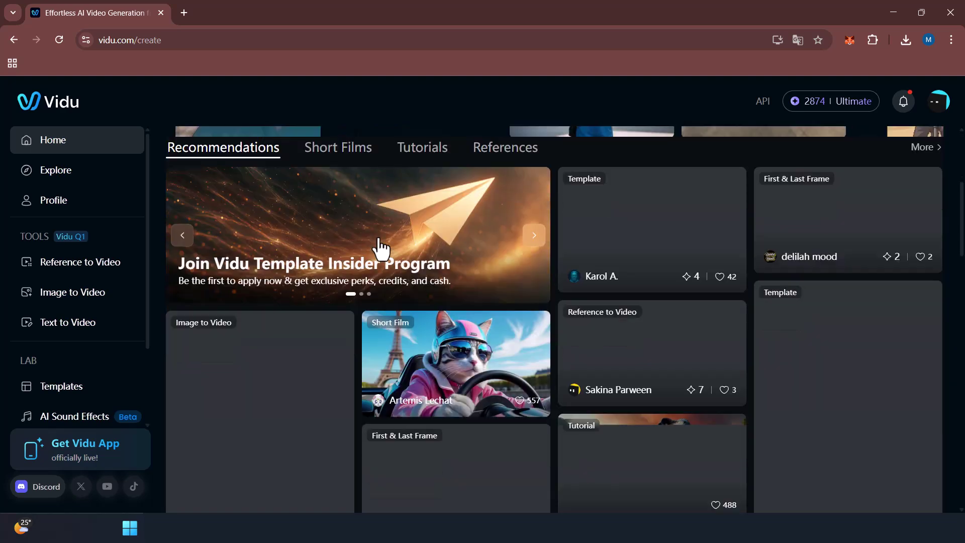
scroll(380, 249, up, 5)
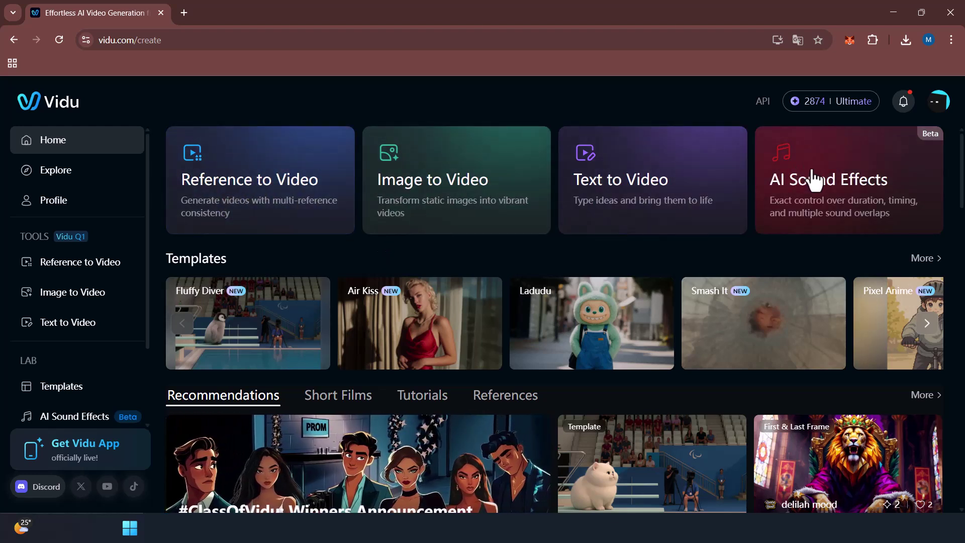
Reopen Reference to Video and scroll its history of drone, fox, apple and octopus clips.
click(253, 188)
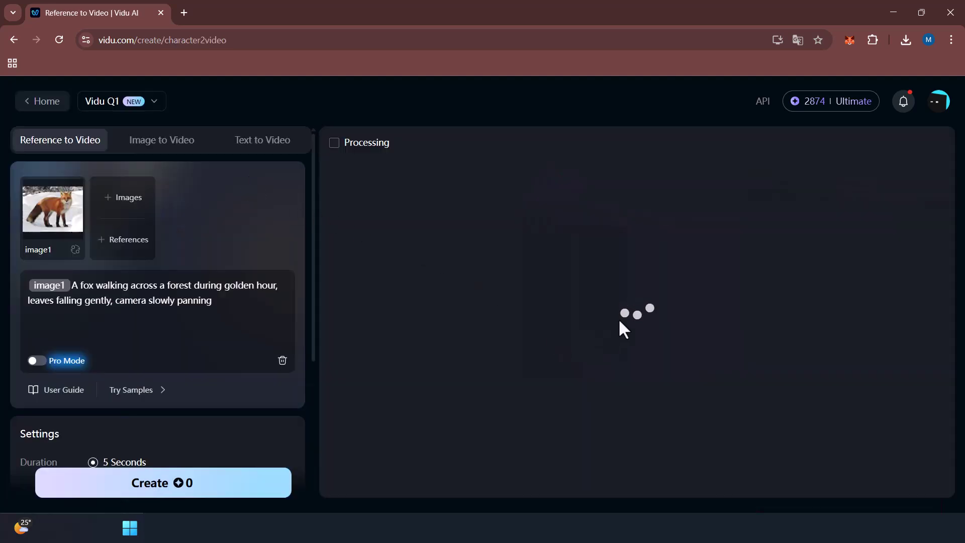
scroll(801, 278, down, 8)
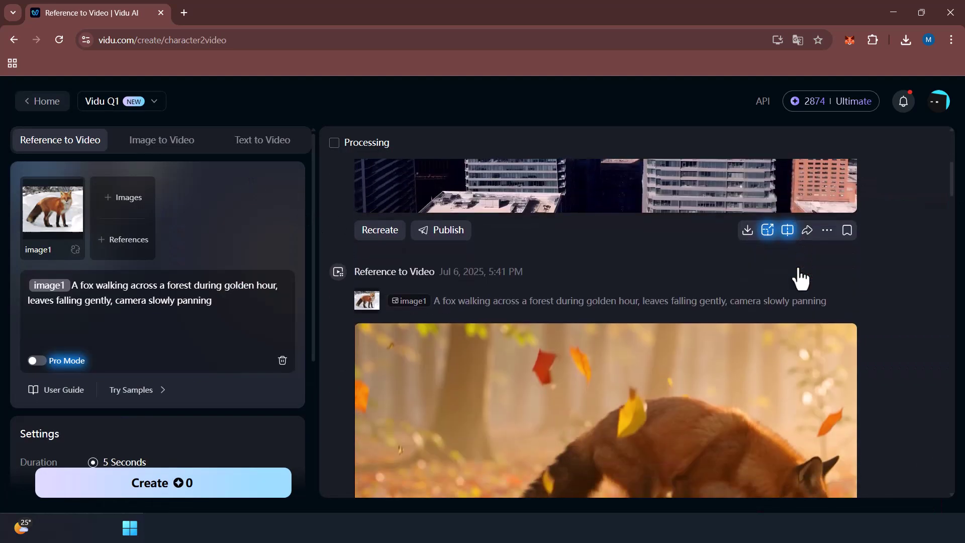
scroll(799, 278, down, 5)
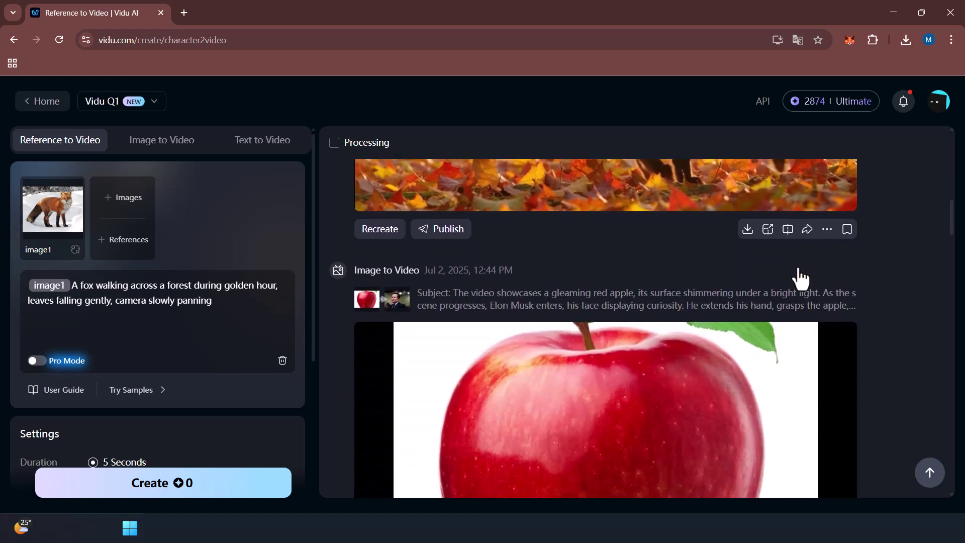
scroll(729, 341, down, 8)
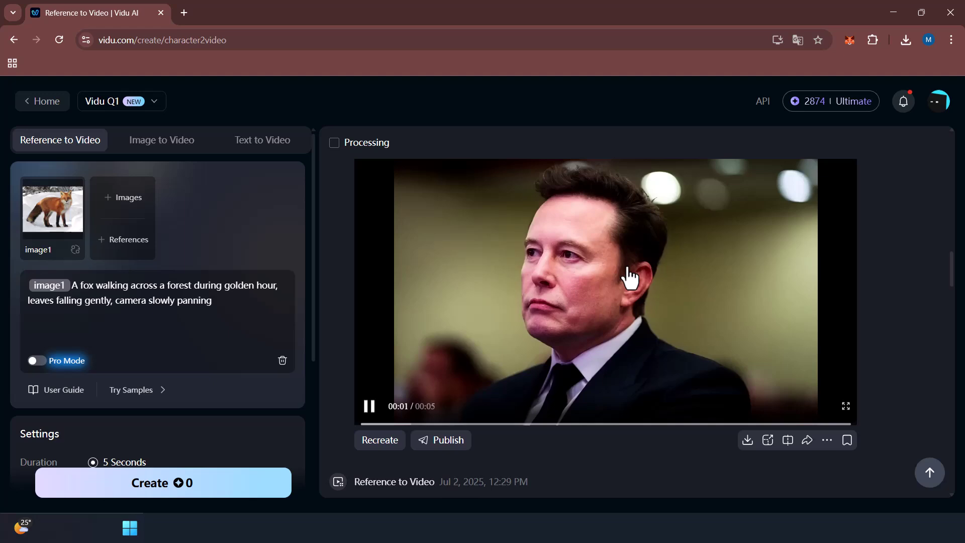
scroll(629, 277, down, 5)
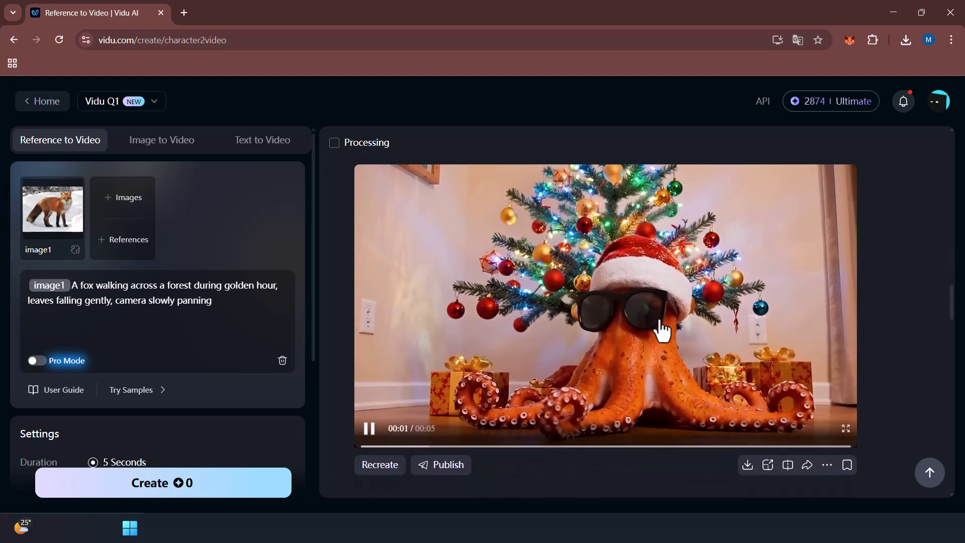
scroll(661, 331, up, 4)
scroll(663, 330, up, 15)
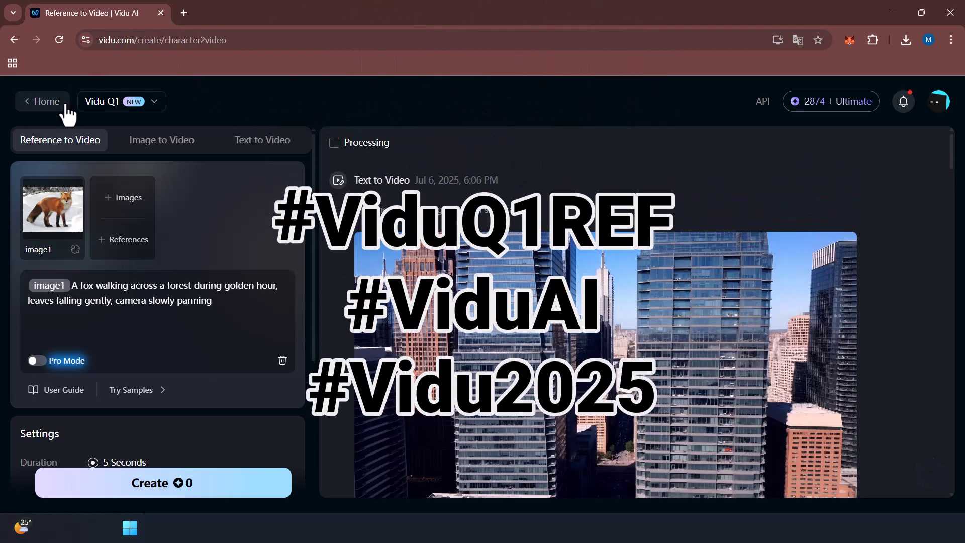
Go back to the home page and browse its templates and recommendations.
click(46, 102)
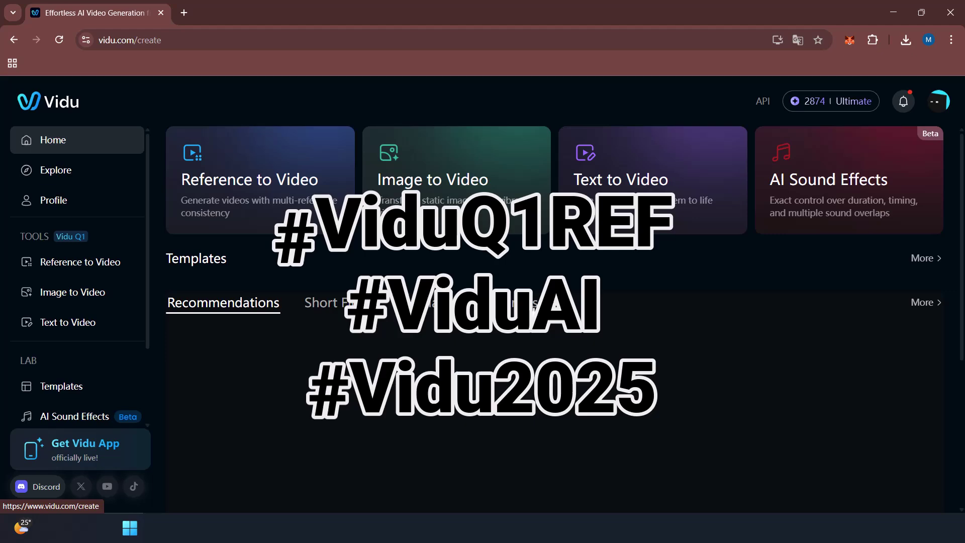
scroll(575, 307, down, 2)
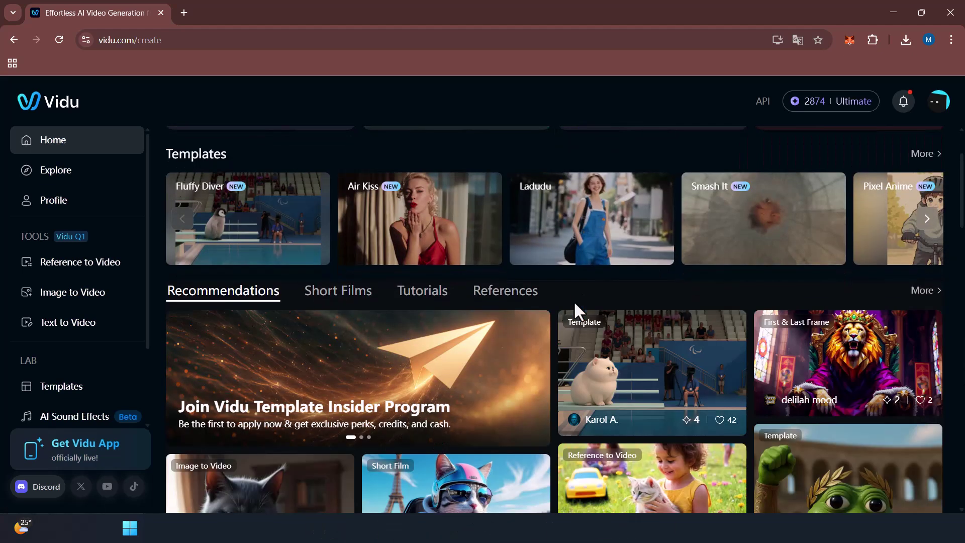
scroll(574, 300, down, 3)
scroll(574, 300, up, 5)
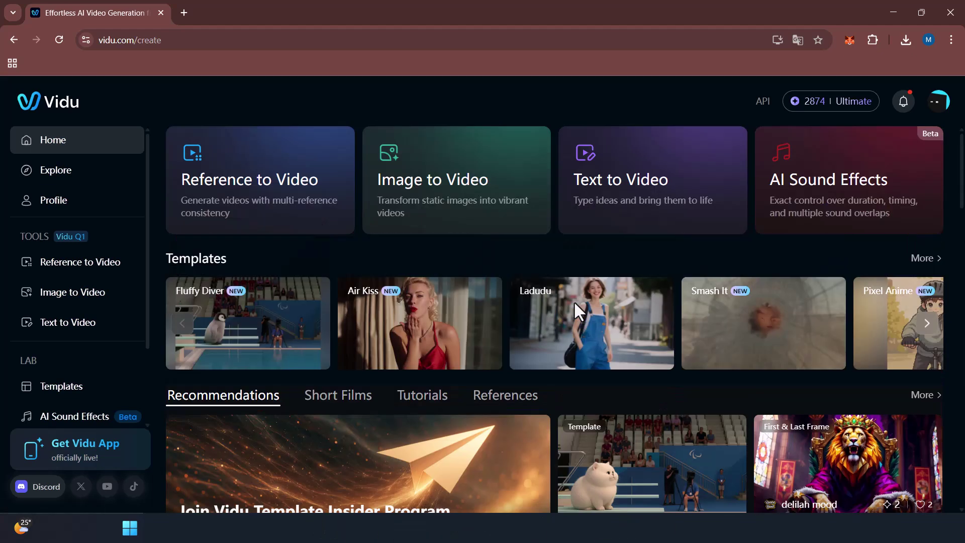